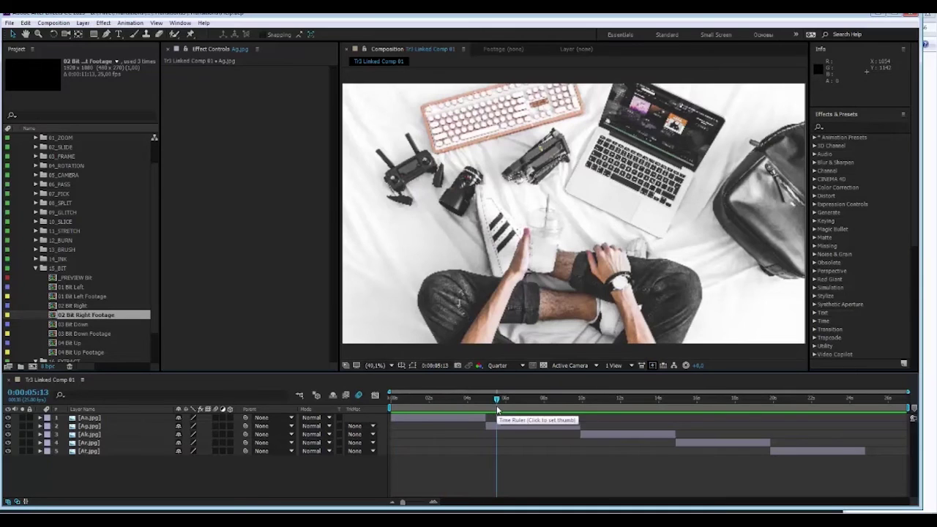
Step: Cut the Ag.jpg layer from Tr3 Linked Comp 01, paste it into 02 Bit Right Footage and move it to the composition's start
click(509, 426)
key(ctrl+x)
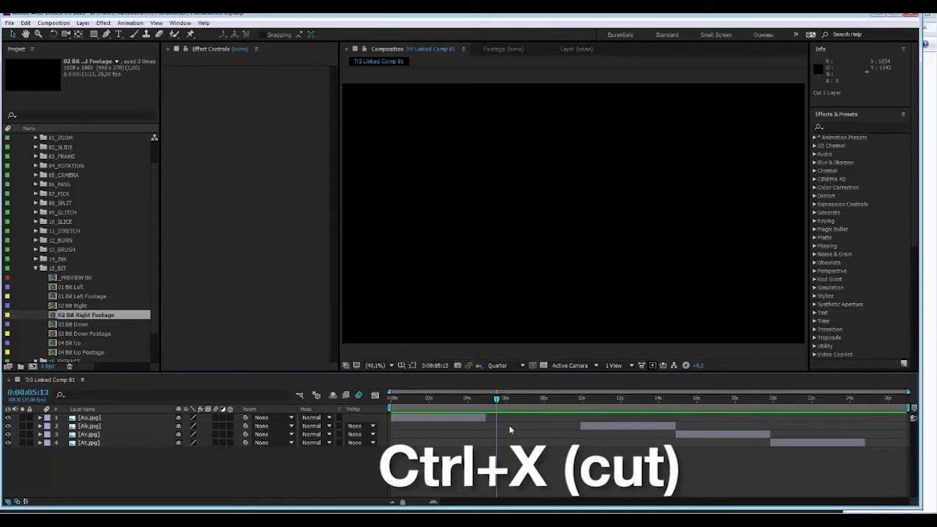
double_click(84, 314)
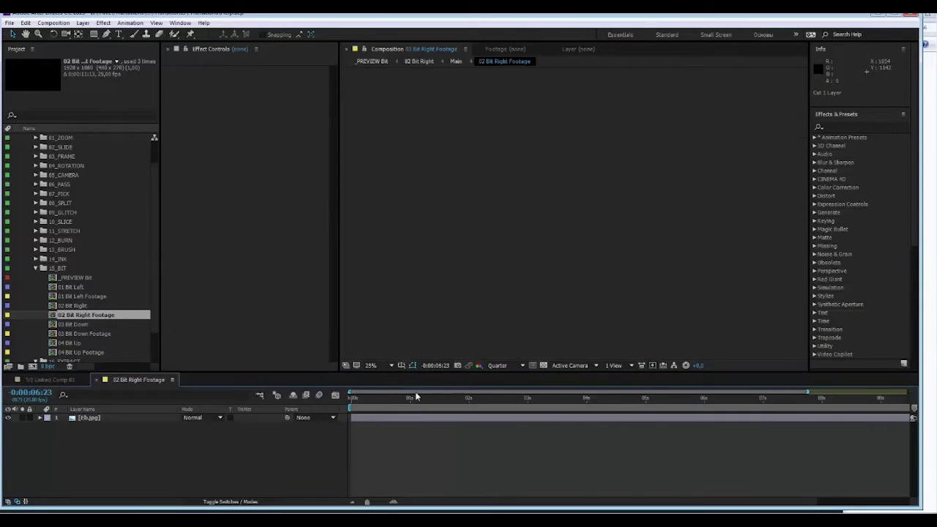
key(ctrl+v)
drag(672, 415, 381, 415)
click(392, 426)
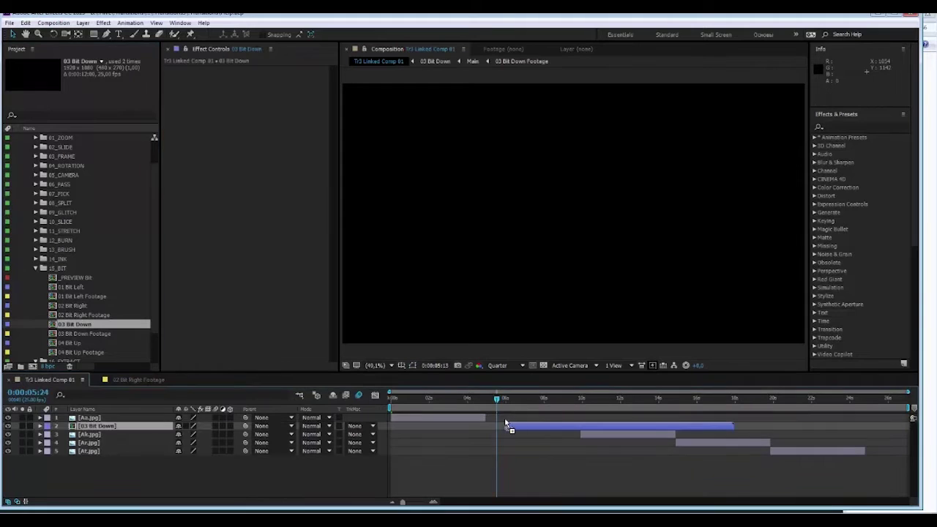
Step: Trim 03 Bit Down to about five seconds, overlap it with Aa.jpg's end at the top of the layer stack, and preview from the start
drag(519, 429, 502, 430)
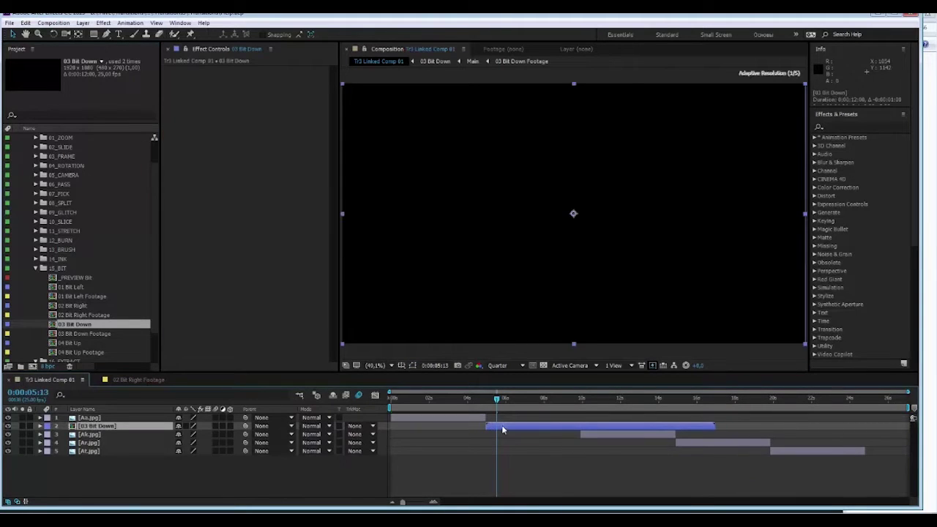
drag(715, 426, 578, 426)
drag(114, 428, 110, 417)
drag(527, 418, 474, 417)
key(Home)
key(space)
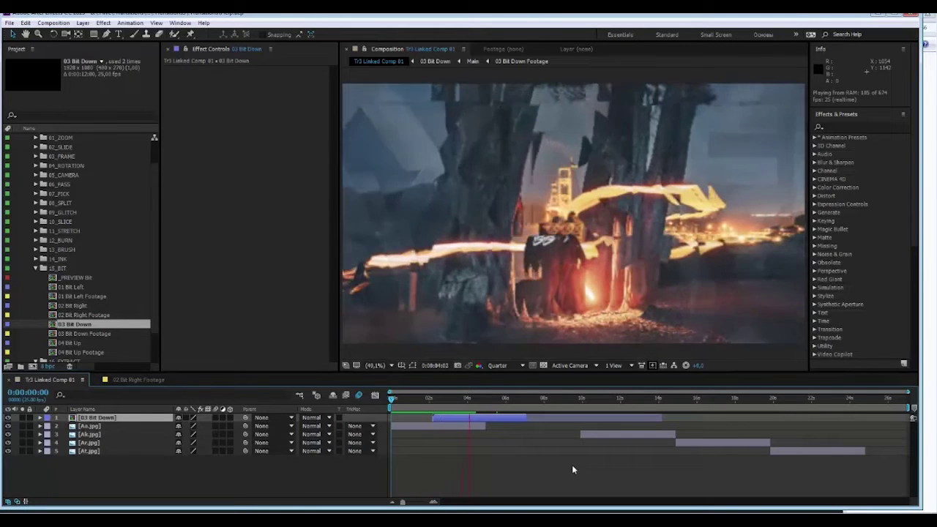
Step: Move Ak.jpg above 03 Bit Down so the two overlap, and copy it into the 01 Extract Footage composition
drag(600, 434, 531, 419)
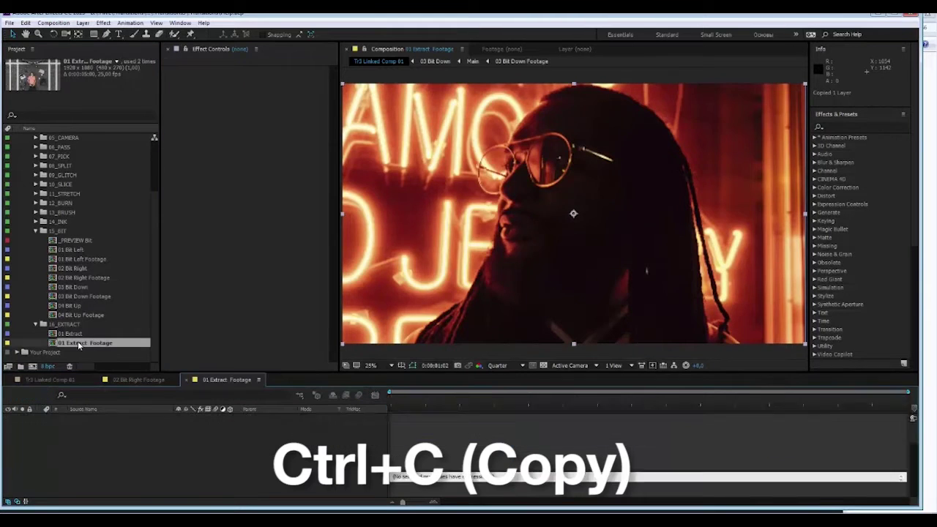
double_click(78, 341)
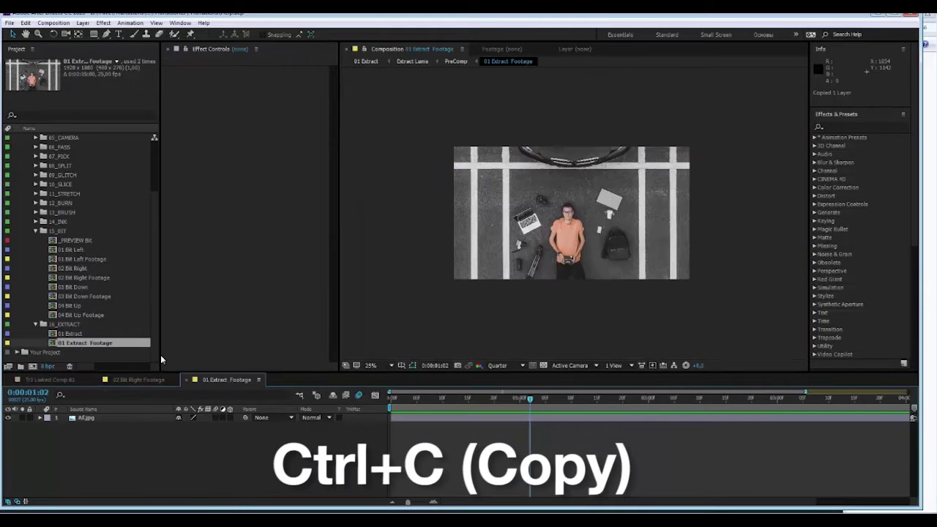
Step: Extend 01 Extract Footage to a duration of 0:01:05:00 and align the pasted Ak.jpg layer with the composition's start
key(ctrl+k)
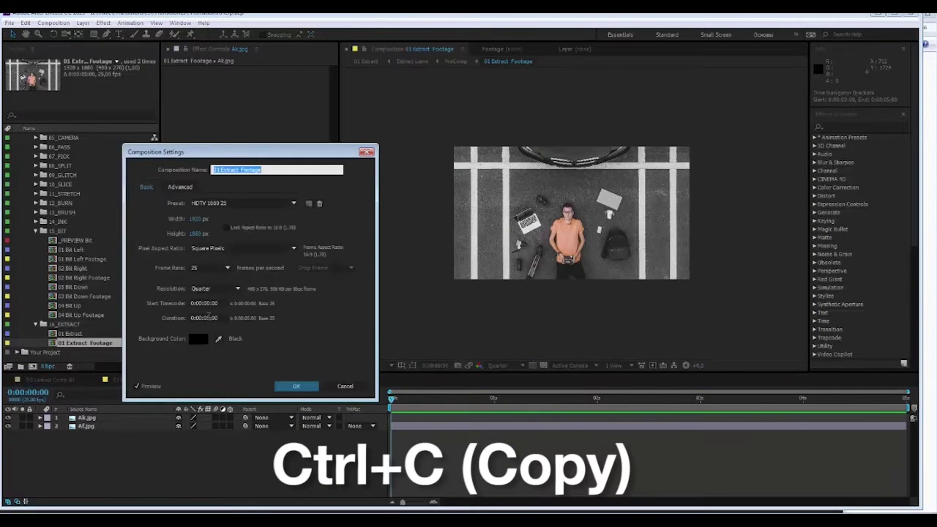
double_click(203, 318)
text(1000)
click(296, 385)
key(ctrl+v)
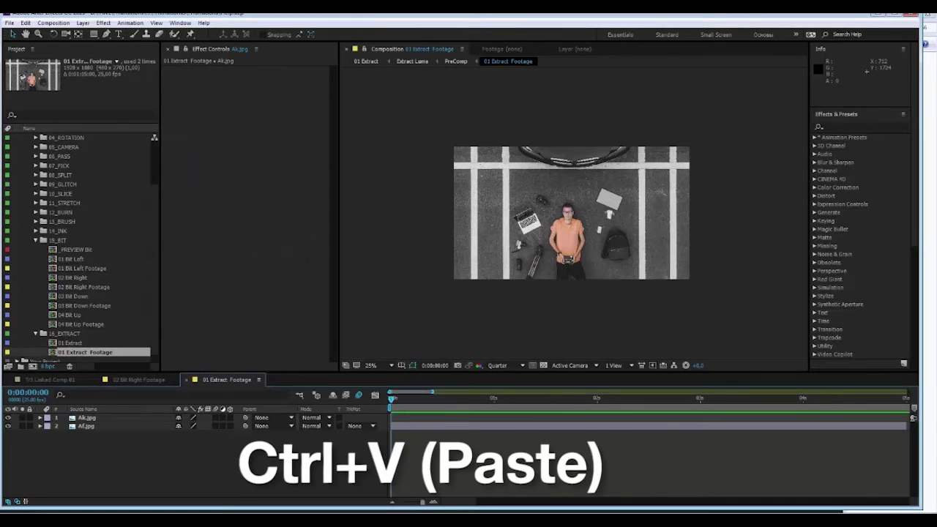
key(minus)
drag(479, 419, 409, 420)
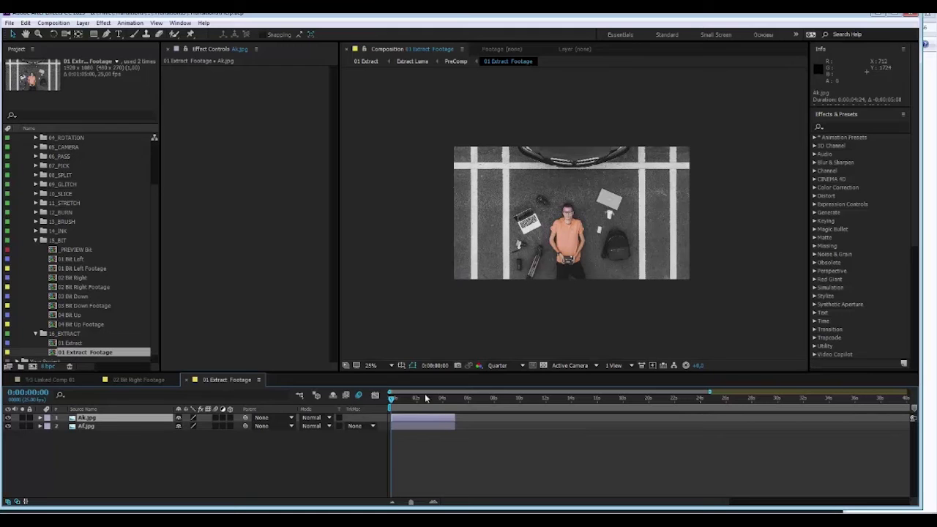
Step: Replace the Ak.jpg layer in Tr3 Linked Comp 01 with the 01 Extract composition and preview the transition
click(58, 379)
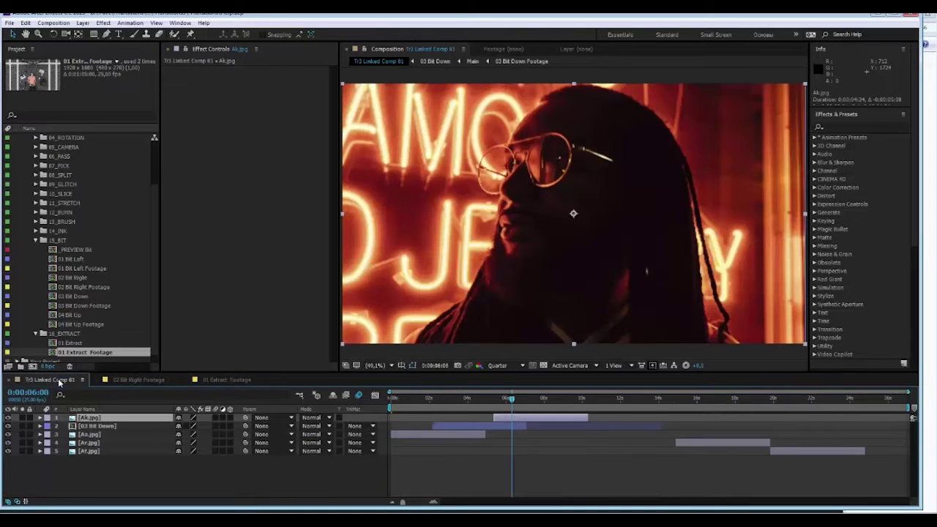
mouse_move(70, 343)
mouse_down()
mouse_move(464, 433)
mouse_move(513, 417)
mouse_move(483, 401)
mouse_move(502, 407)
mouse_up()
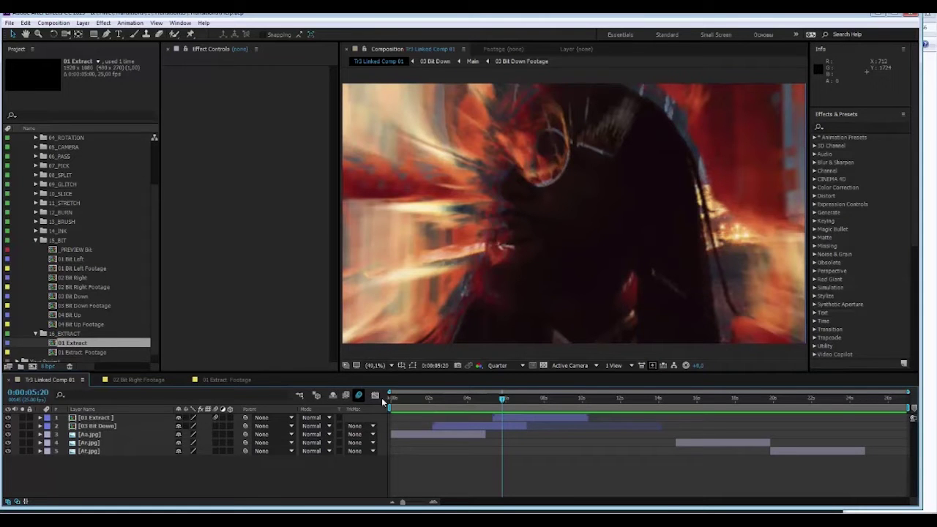
drag(502, 401, 488, 402)
key(space)
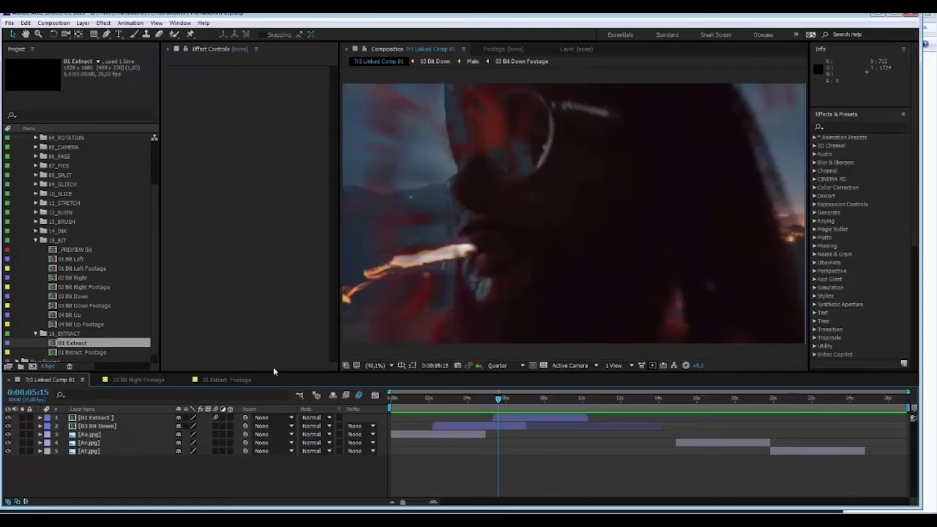
Step: Check Ak.jpg in 01 Extract Footage and replay the extract transition in Tr3 Linked Comp 01 from 0:00:05:01
click(227, 379)
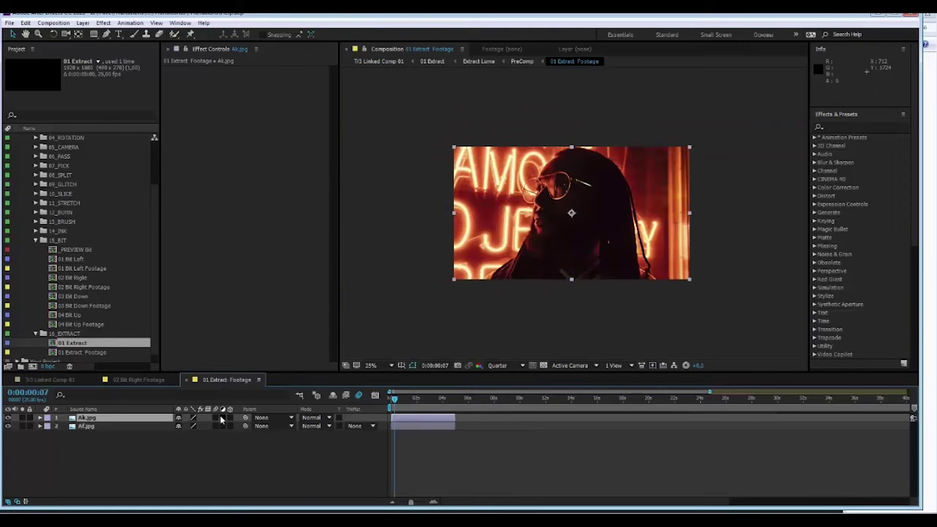
click(65, 381)
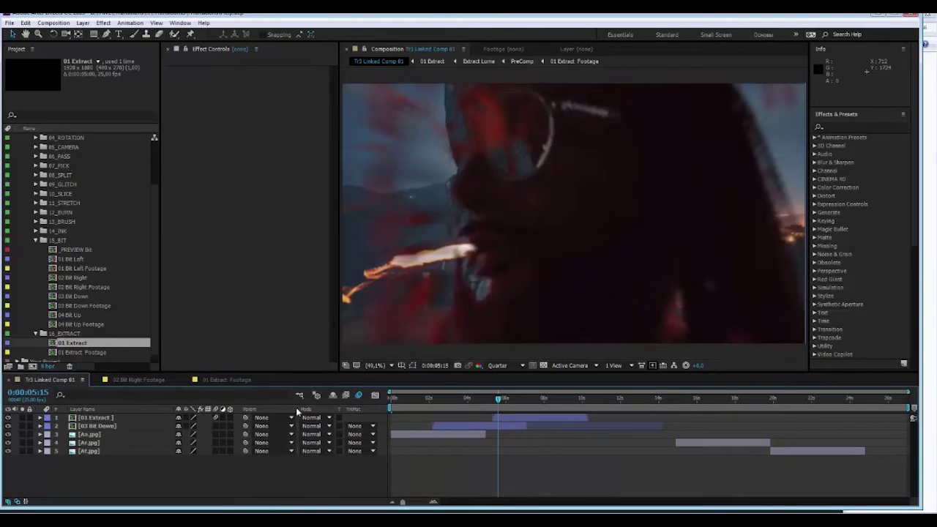
drag(498, 398, 487, 403)
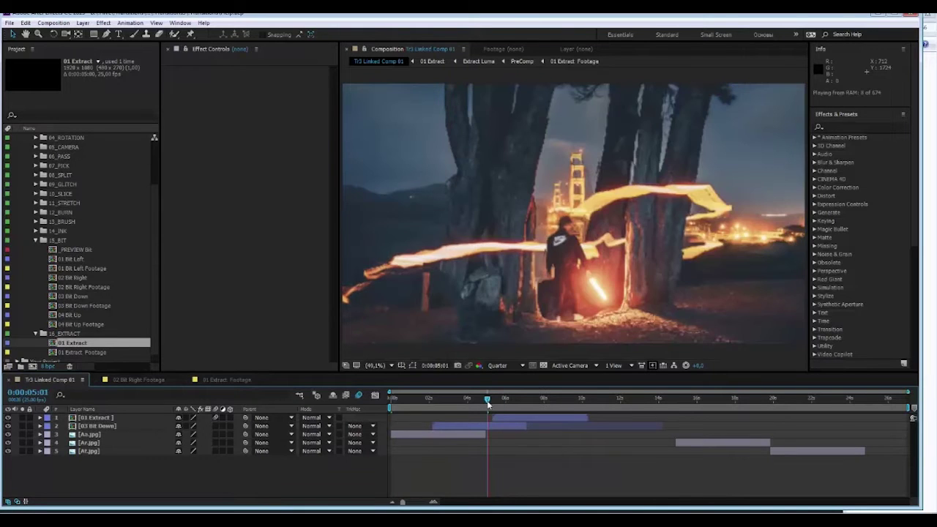
key(space)
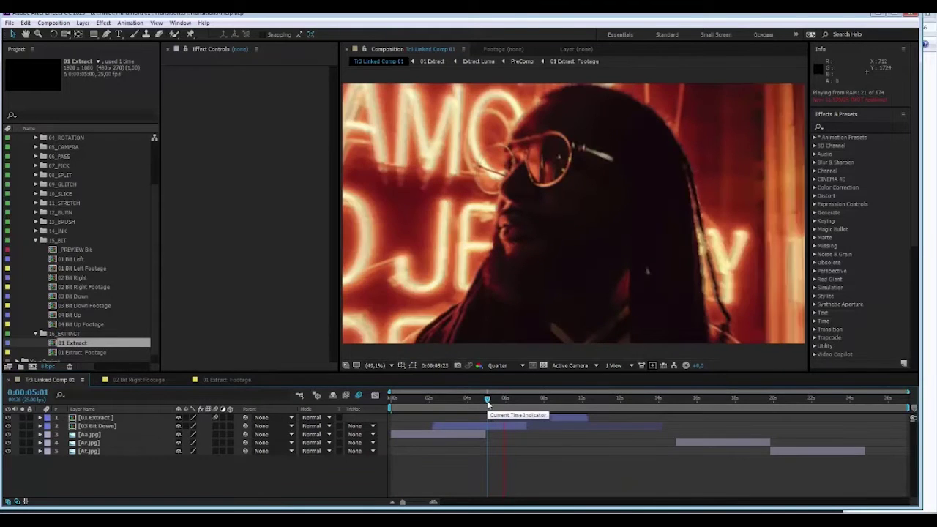
Step: Move Ar.jpg to the top of the layer stack and shift it earlier so it overlaps the 01 Extract layer
click(680, 442)
drag(117, 448, 125, 416)
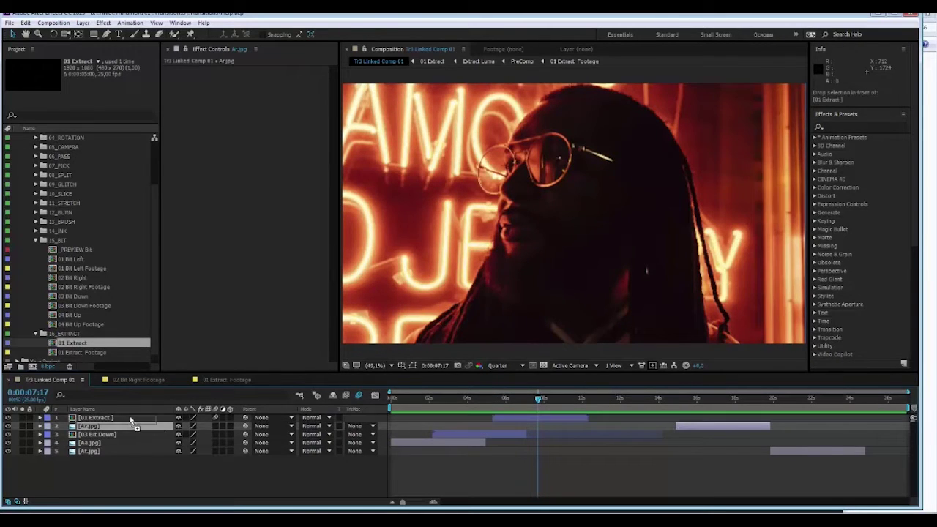
drag(719, 417, 581, 425)
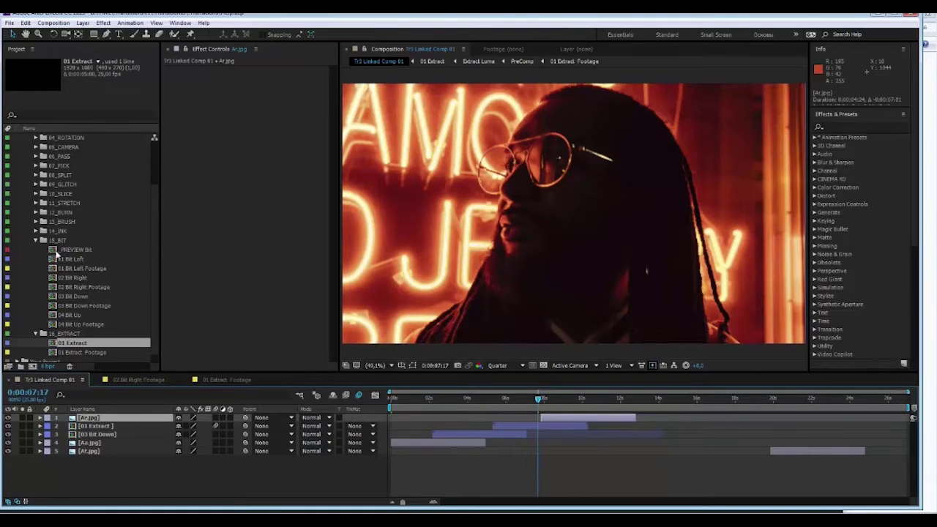
Step: Collapse the 15_BIT and Transitions folders, import 16_Extract CS6.aep into the project and expand its 16_EXTRACT folder
click(34, 240)
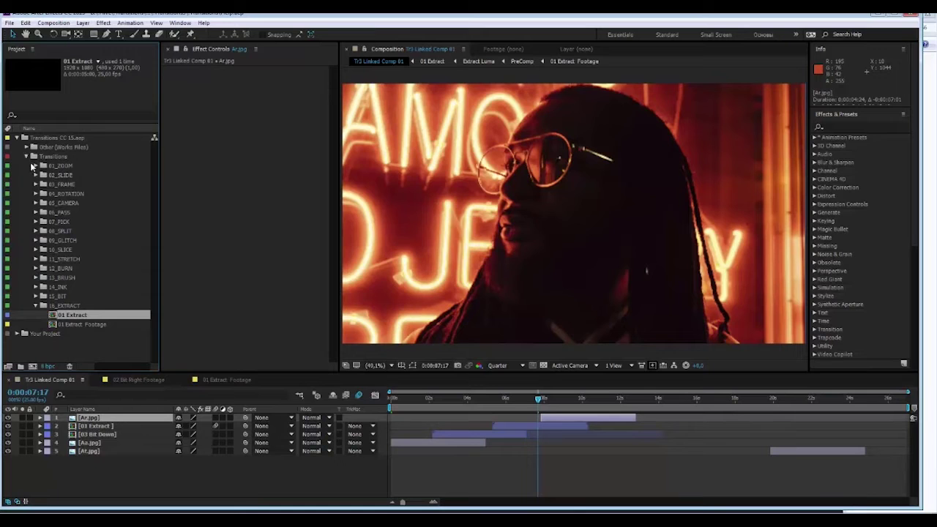
click(26, 157)
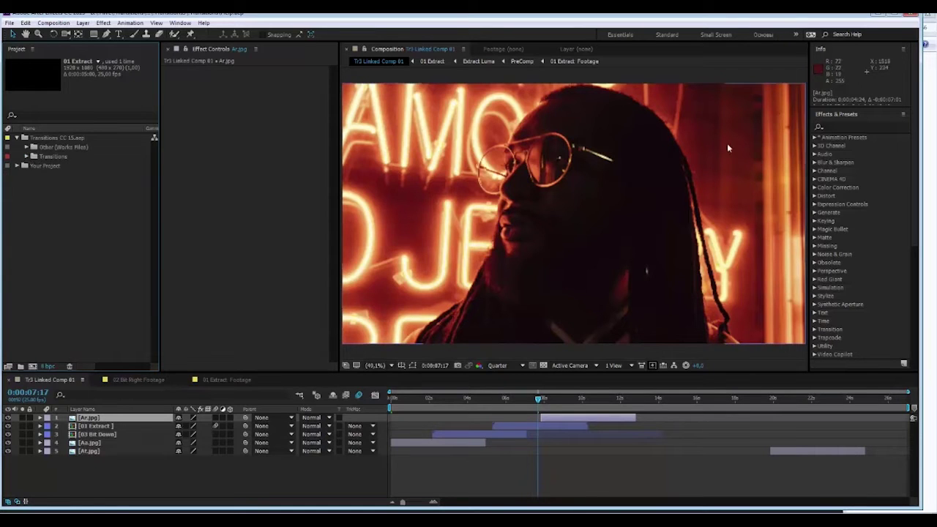
mouse_move(934, 156)
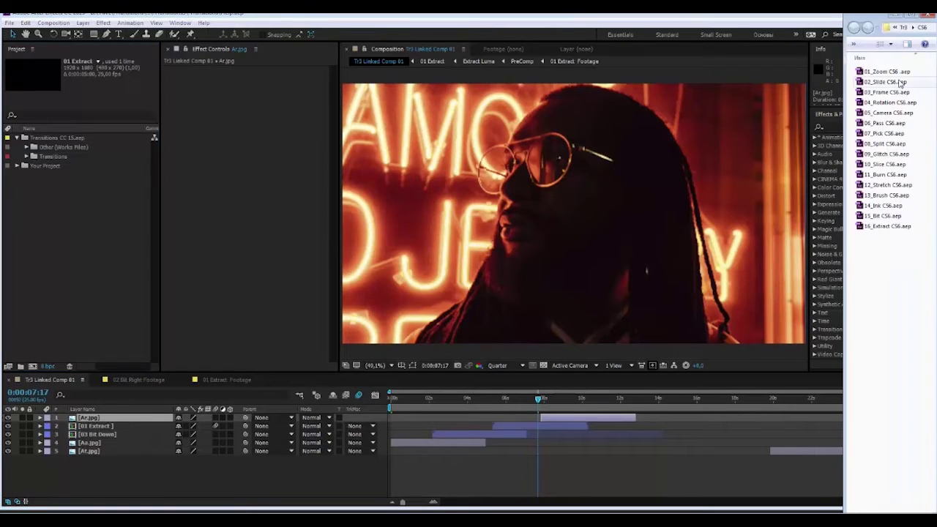
drag(884, 228, 99, 256)
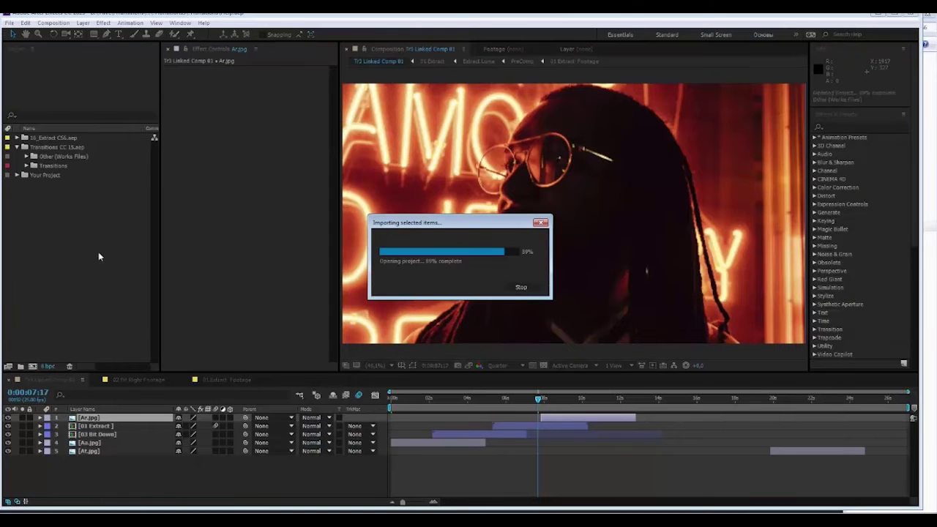
click(18, 138)
click(25, 147)
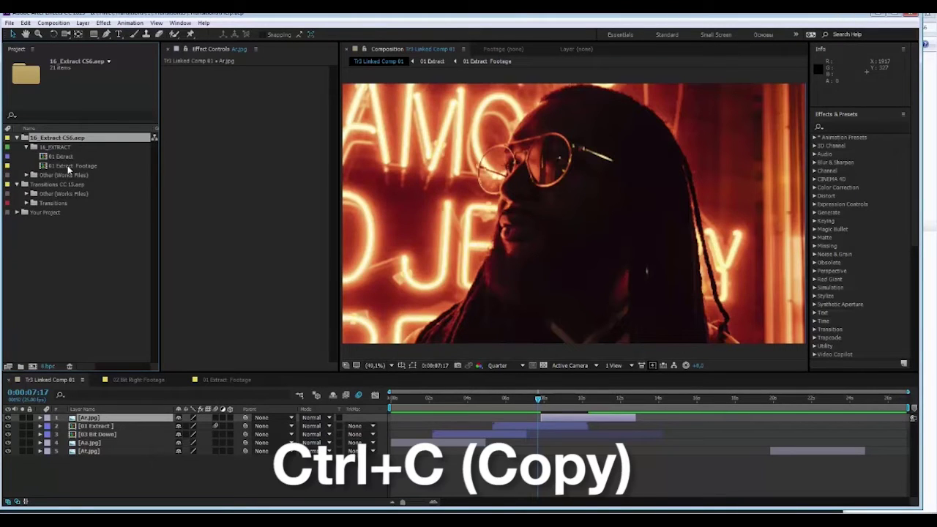
Step: Copy Ar.jpg from Tr3 Linked Comp 01 into the 01 Extract Footage composition of the imported 16_Extract CS6 project
double_click(73, 165)
key(ctrl+c)
click(53, 379)
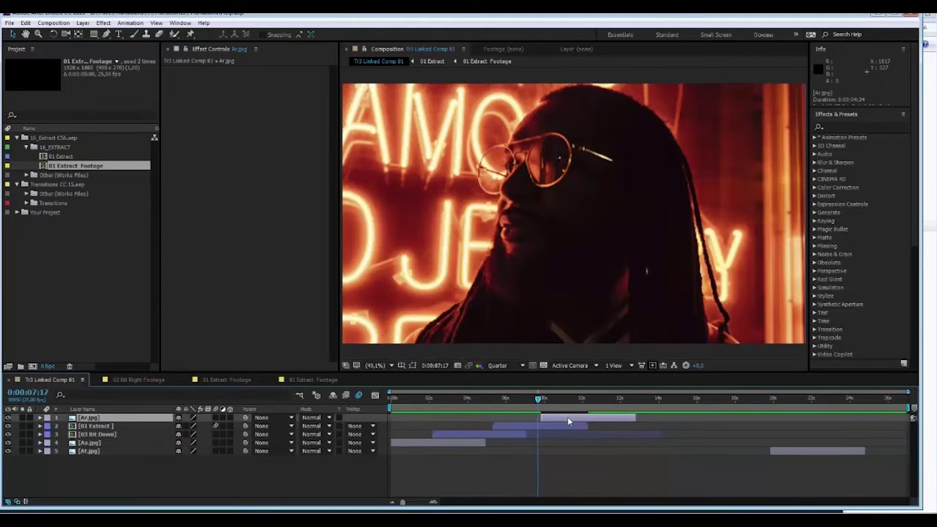
click(312, 379)
key(ctrl+v)
Step: Edit the duration of the imported 01 Extract Footage composition in its composition settings
key(ctrl+k)
click(205, 316)
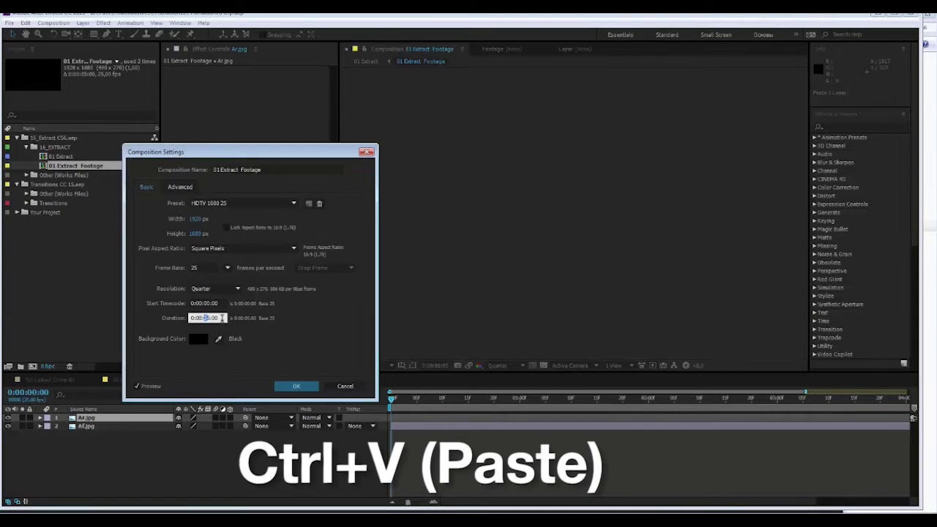
key(Return)
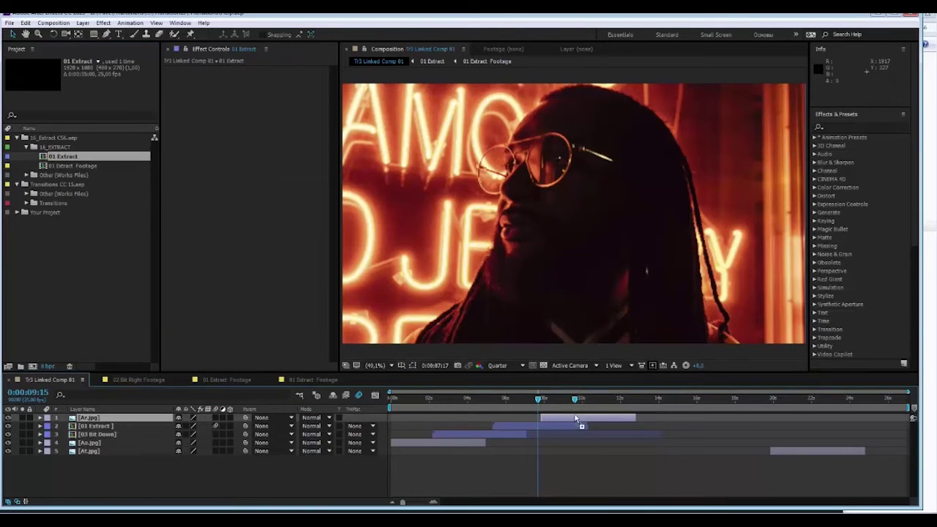
Step: Replace Ar.jpg in Tr3 Linked Comp 01 with the imported 01 Extract composition and preview the second extract transition
mouse_move(575, 419)
mouse_down()
mouse_move(642, 430)
mouse_move(575, 419)
mouse_up()
click(592, 447)
key(KP_0)
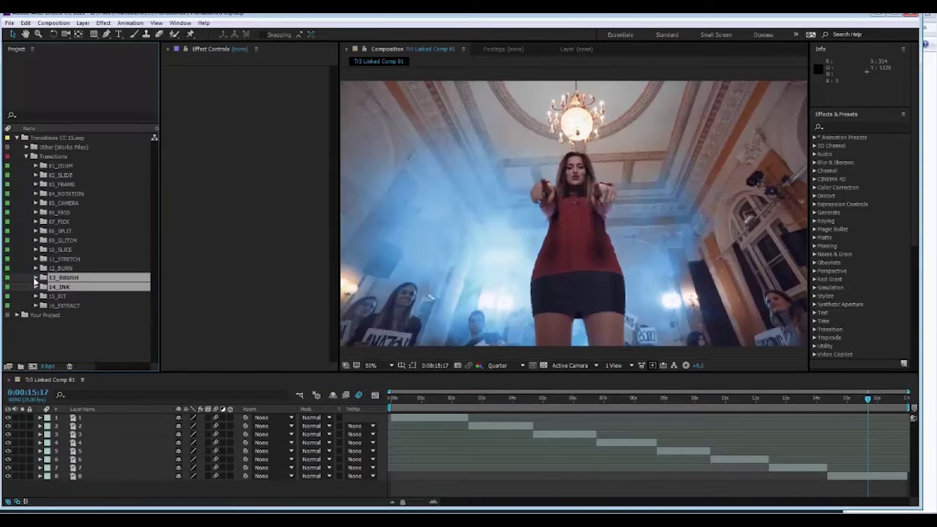
Step: Add 01 Brush from the 13_BRUSH folder as the top layer and turn on Collapse Transformations for it
click(34, 280)
mouse_move(66, 156)
mouse_down()
mouse_move(113, 200)
mouse_move(436, 418)
mouse_up()
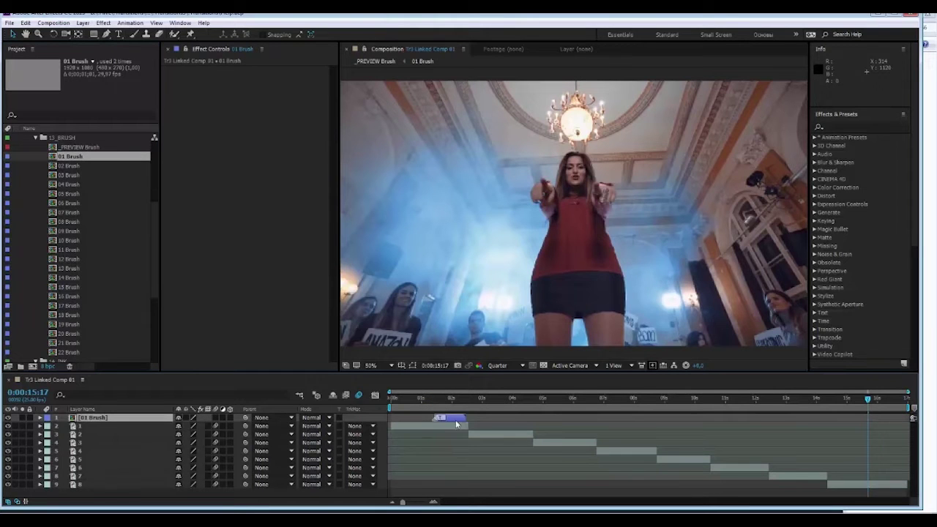
click(445, 399)
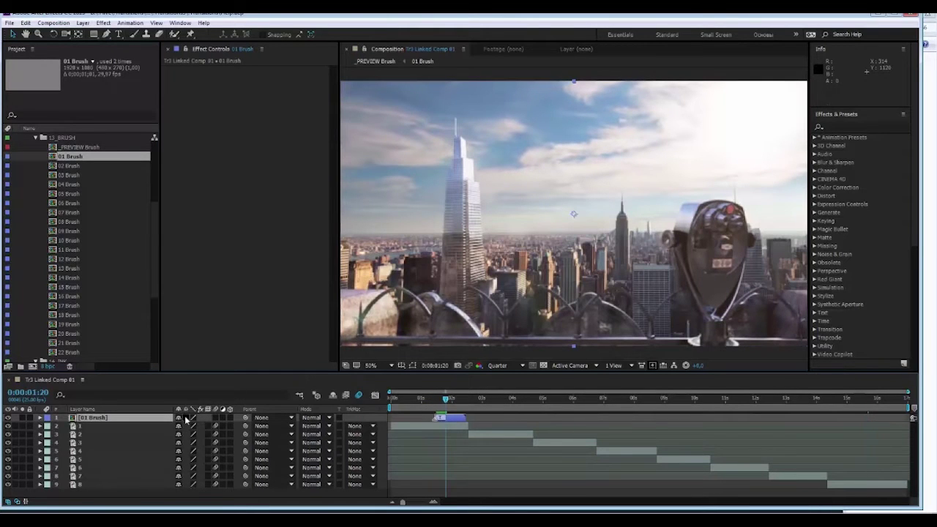
click(186, 419)
Step: Align 01 Brush with the start of clip 2, inspect the transition frames, and move layer 2 directly beneath 01 Brush
drag(436, 415, 481, 423)
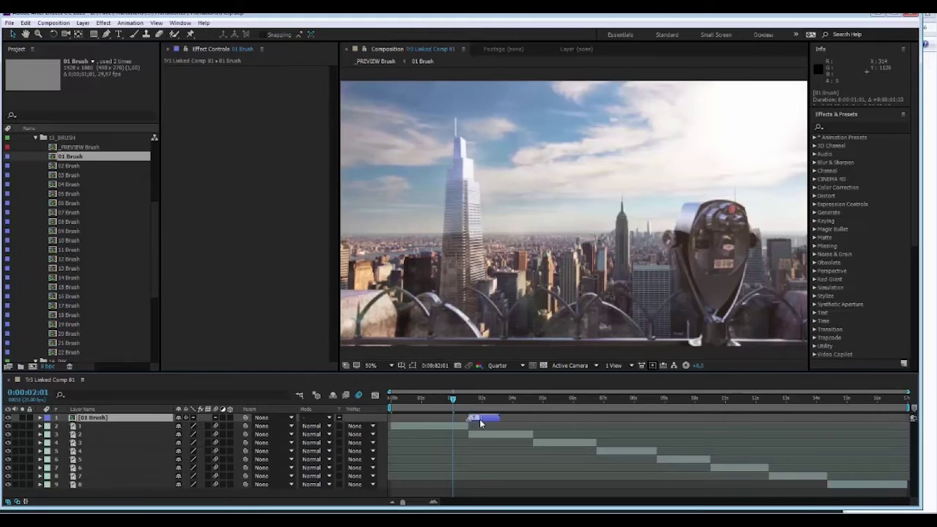
click(470, 398)
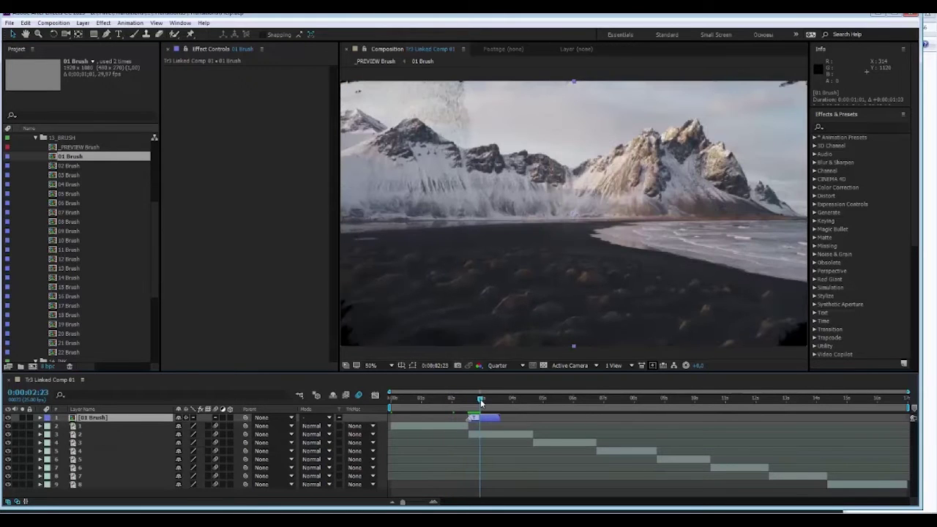
click(481, 400)
drag(79, 435, 79, 423)
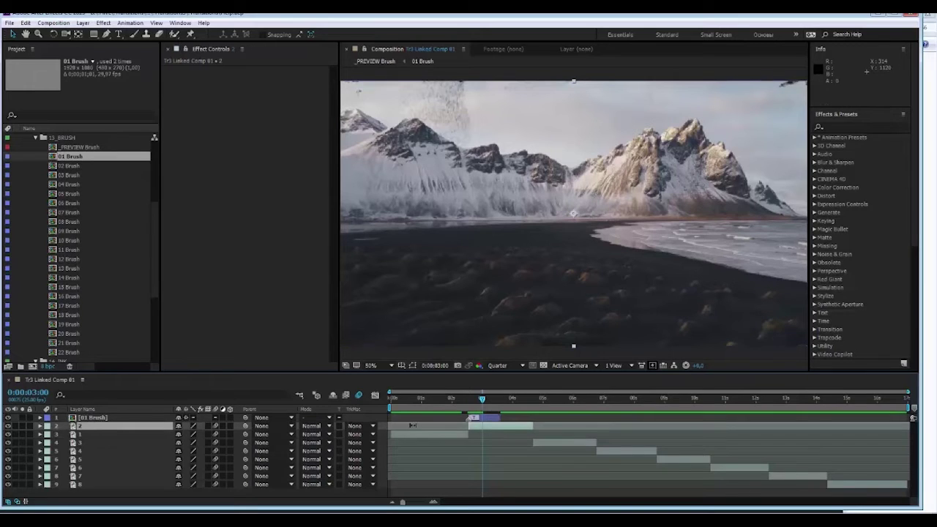
Step: Pre-compose 01 Brush together with layer 2, moving all attributes into the new composition
shift+click(489, 419)
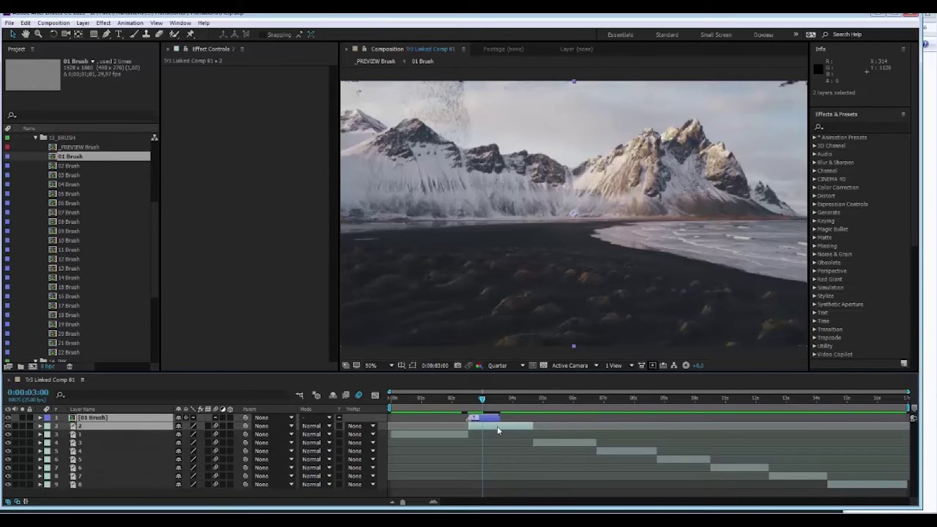
right_click(498, 430)
click(531, 337)
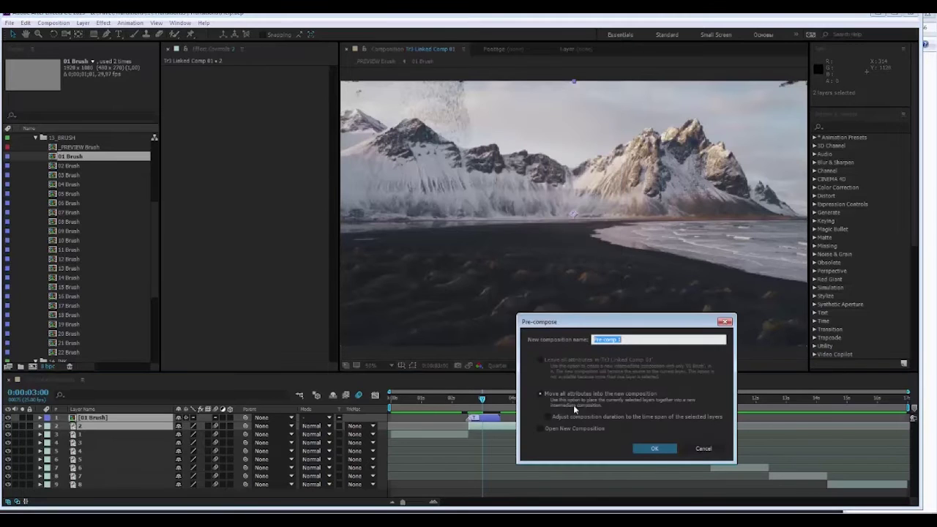
click(661, 452)
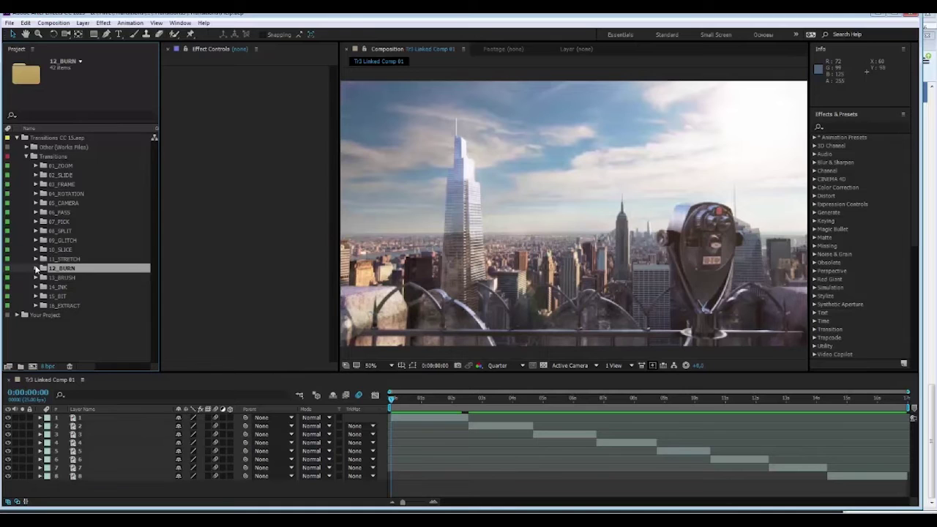
Step: Add 01 Burn from the 12_BURN folder over the first cut in Screen mode, and another Burn composition over the second cut
click(36, 268)
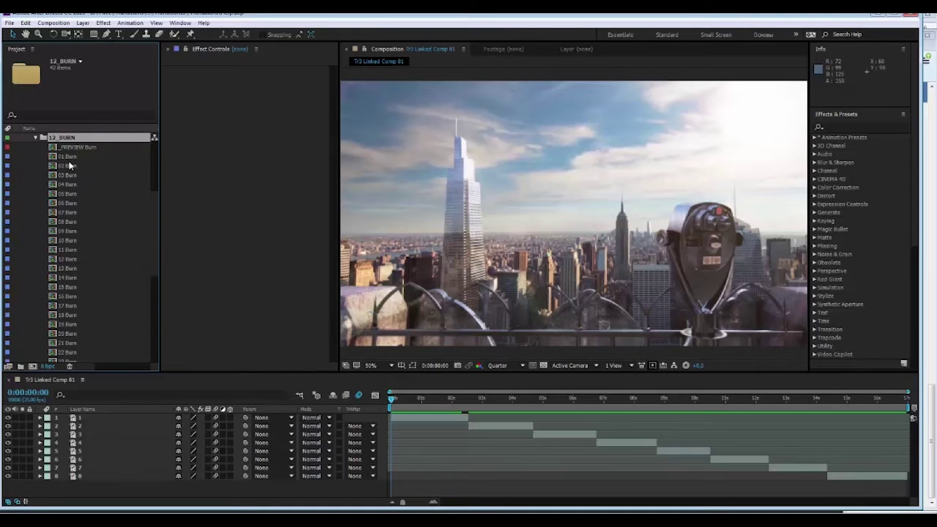
mouse_move(71, 160)
mouse_down()
mouse_move(119, 203)
mouse_move(457, 417)
mouse_up()
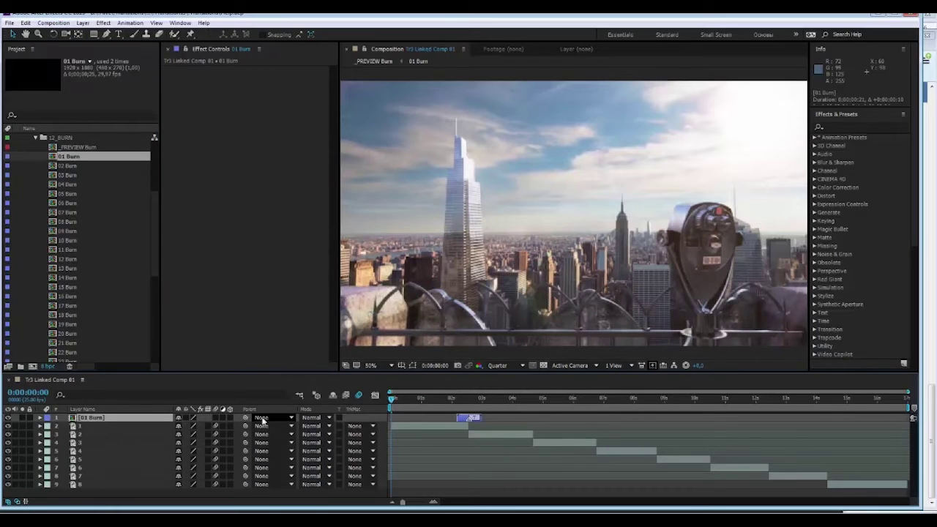
click(311, 418)
click(348, 206)
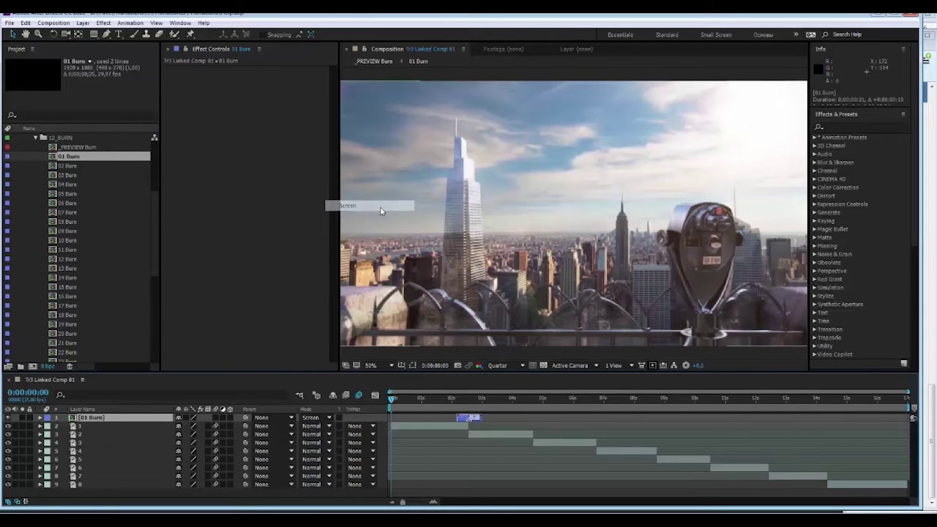
drag(64, 243, 521, 436)
click(311, 434)
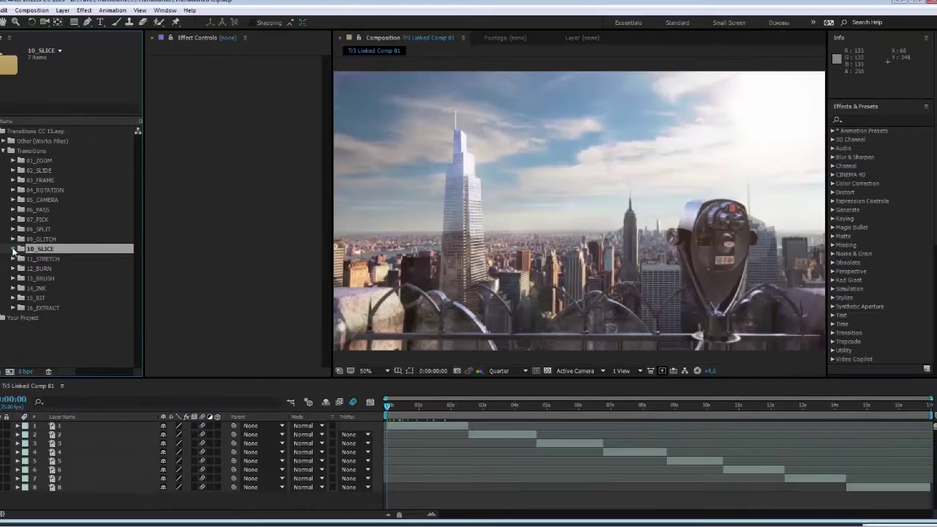
Step: Place 02 Slice — Horizontal Out from 10_SLICE above clip 1, ending at its last frame, with Collapse Transformations on, and preview it
click(13, 249)
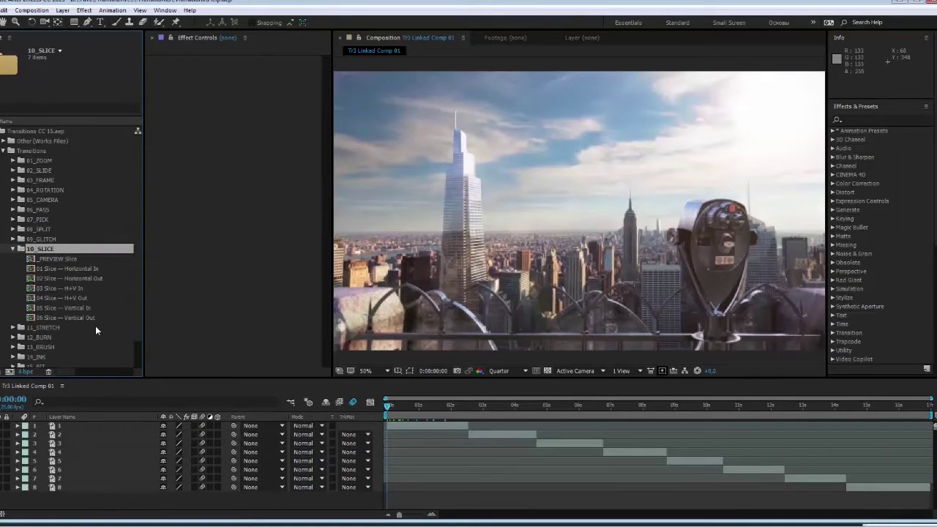
click(86, 278)
drag(430, 403, 463, 430)
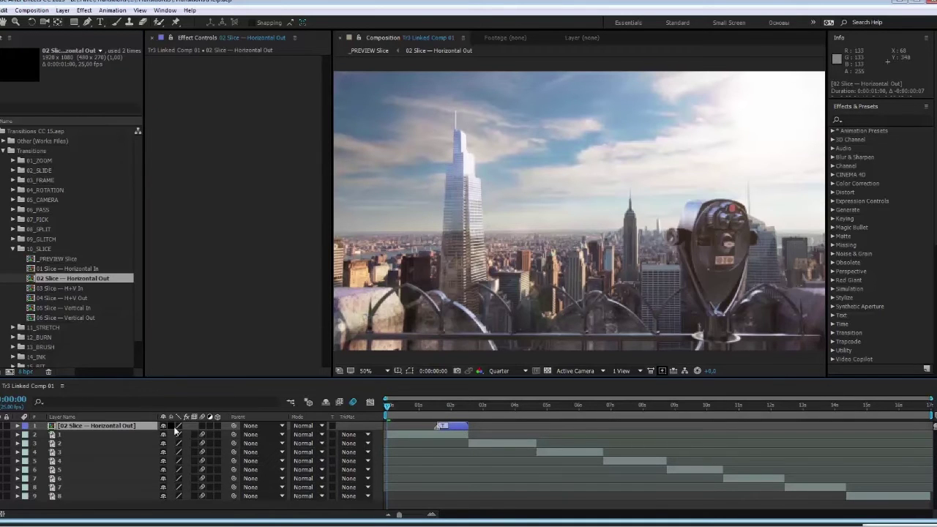
click(436, 416)
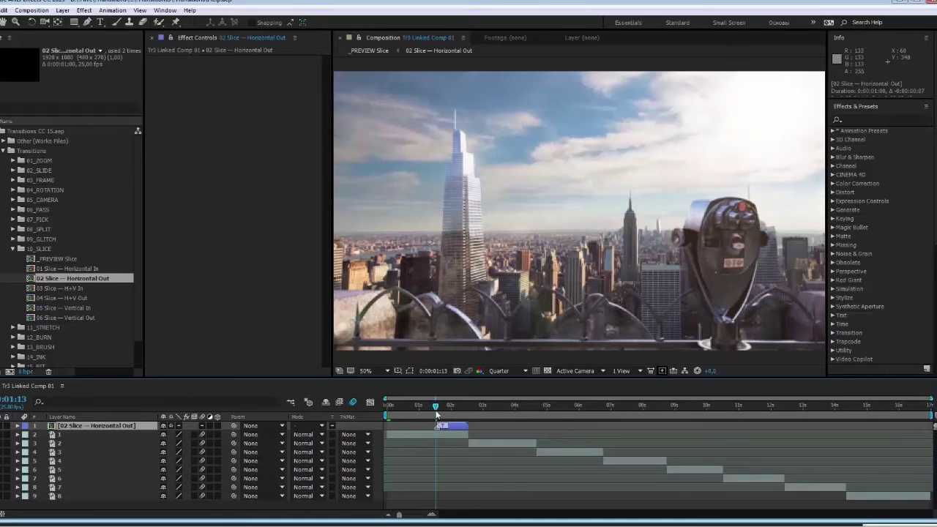
key(space)
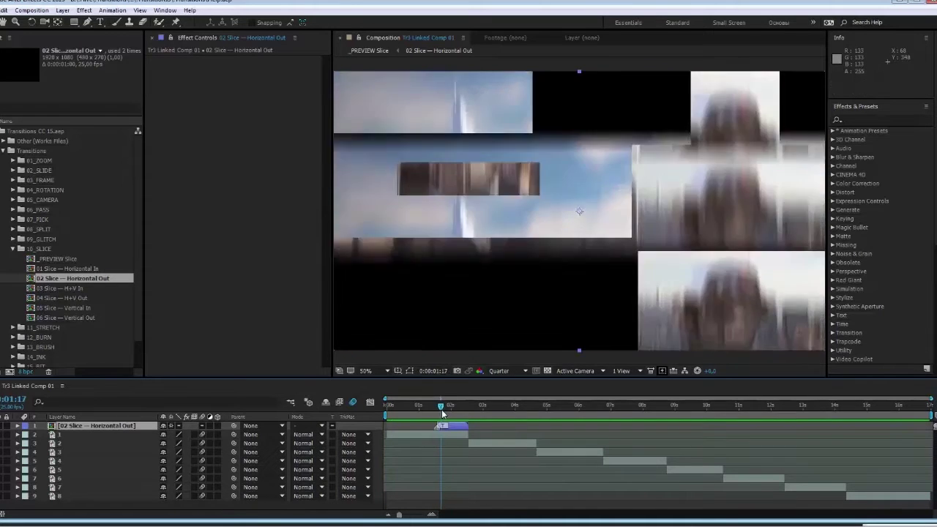
Step: Pre-compose 02 Slice — Horizontal Out together with layer 1, moving all attributes into the new composition
shift+click(451, 438)
right_click(452, 434)
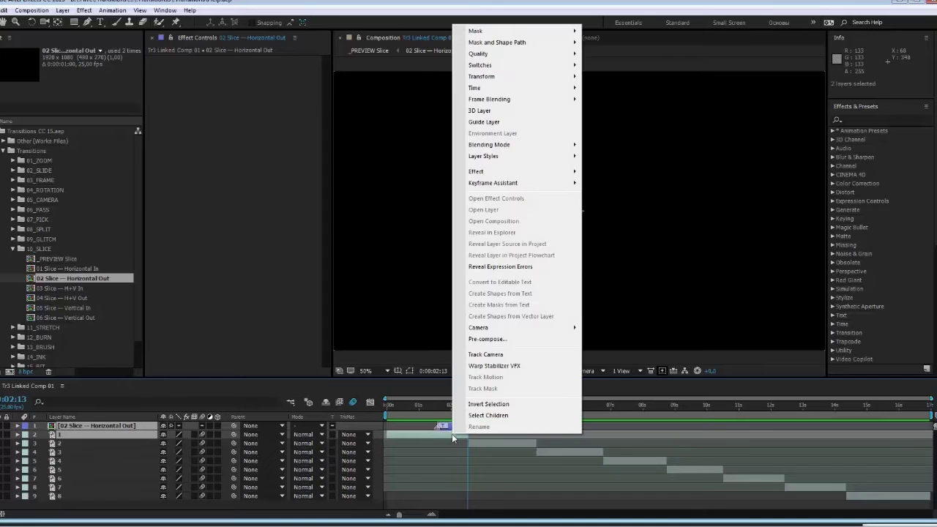
click(498, 342)
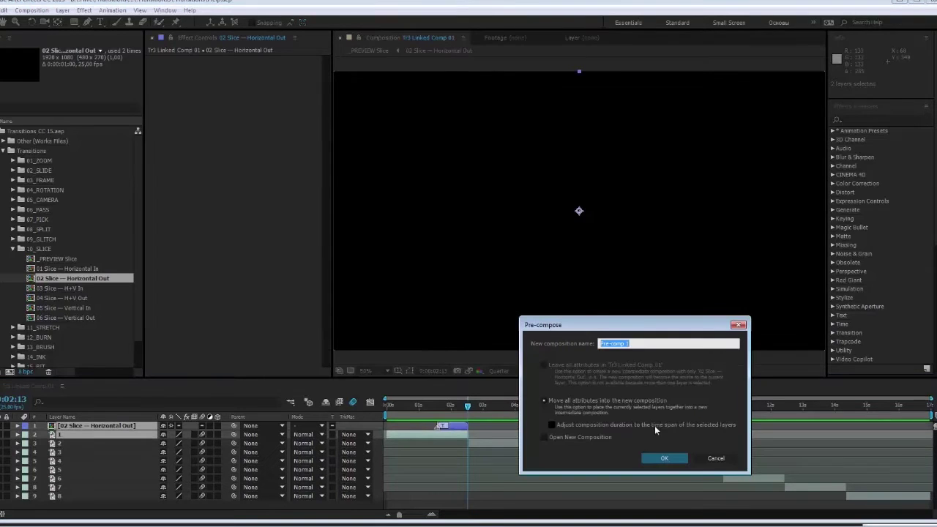
click(654, 454)
Step: Trim the end of the slice pre-composition back towards the cut between clips 1 and 2 and preview the transition
drag(929, 425, 449, 437)
click(422, 407)
key(space)
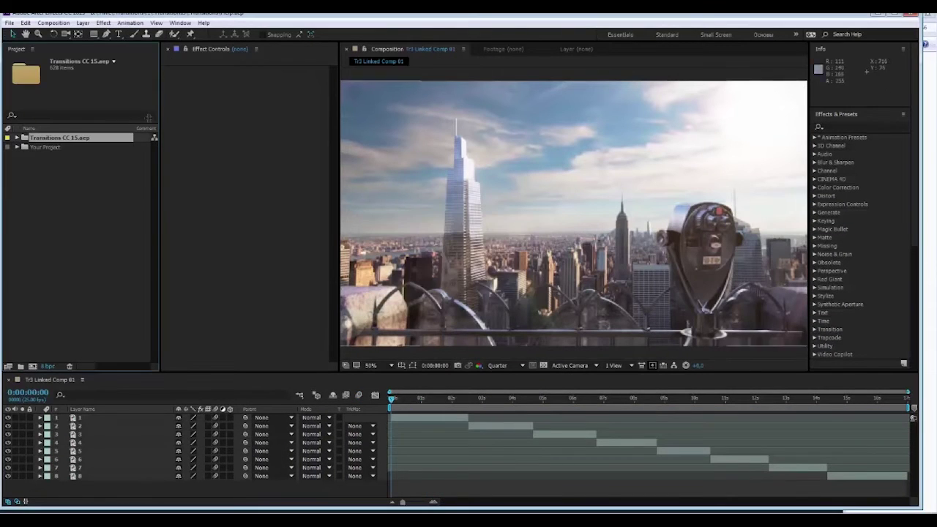
Step: Add 13 Zoom Teleport Left — In from the 01_ZOOM folder over the first cut with Collapse Transformations on, and preview it
click(17, 137)
drag(68, 169, 79, 242)
ctrl+click(73, 259)
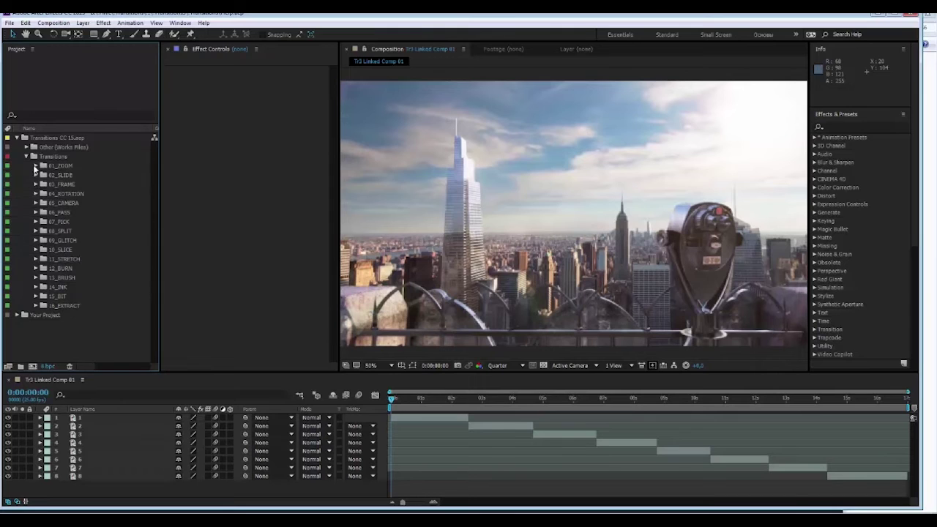
click(35, 165)
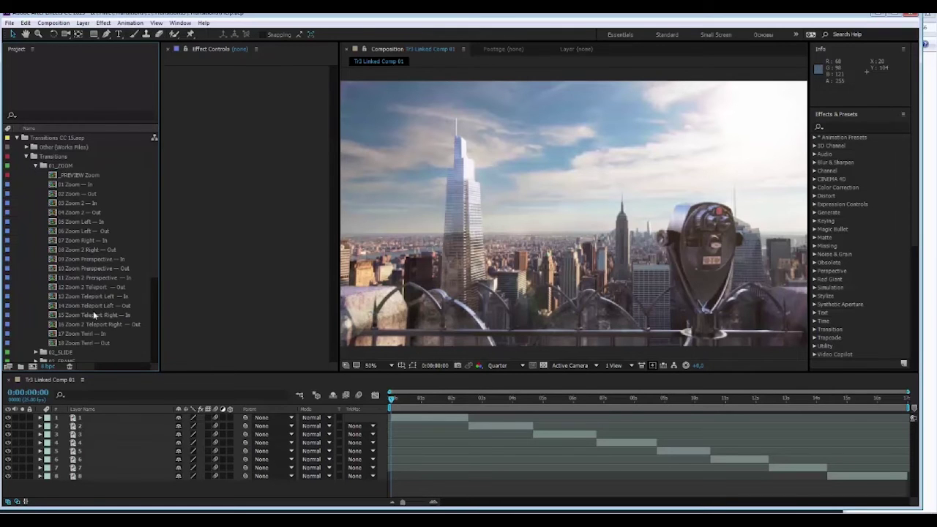
drag(93, 296, 475, 422)
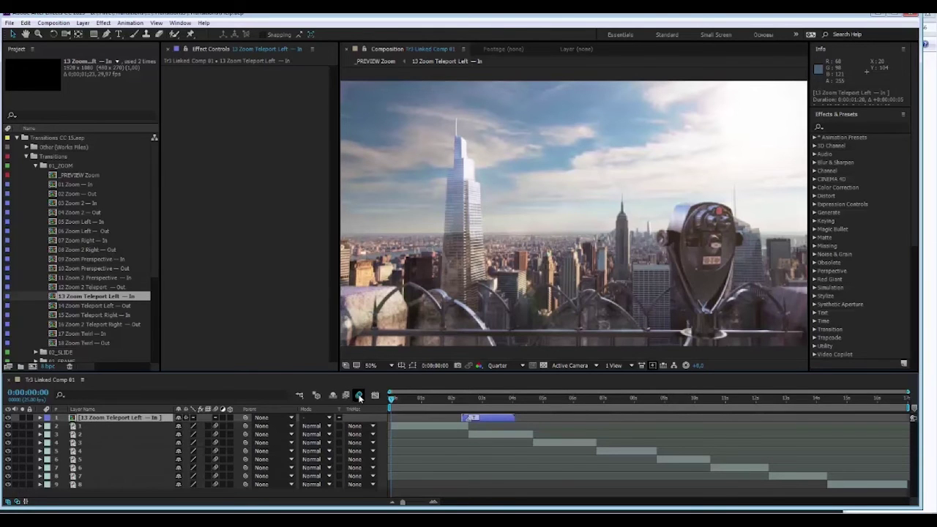
key(space)
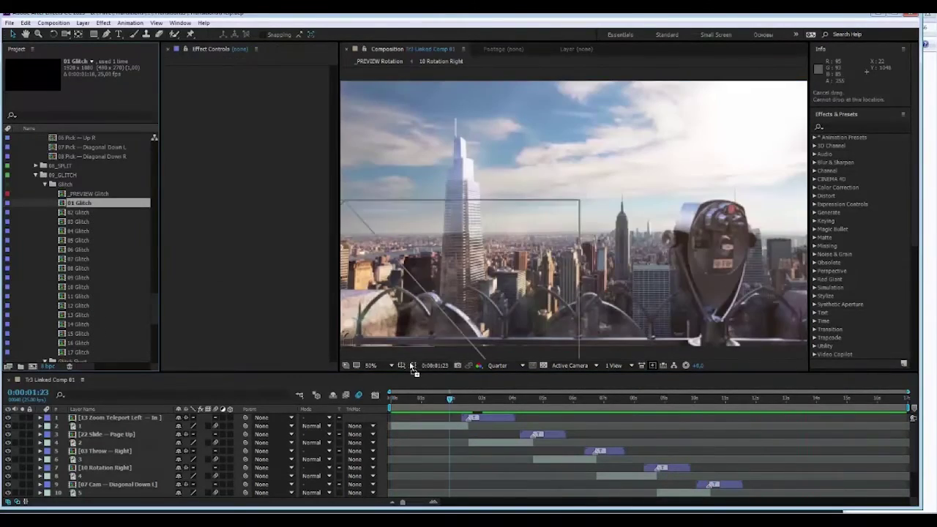
Step: Try to place 01 Glitch over the cut between clips 1 and 2 and preview the sequence
click(450, 399)
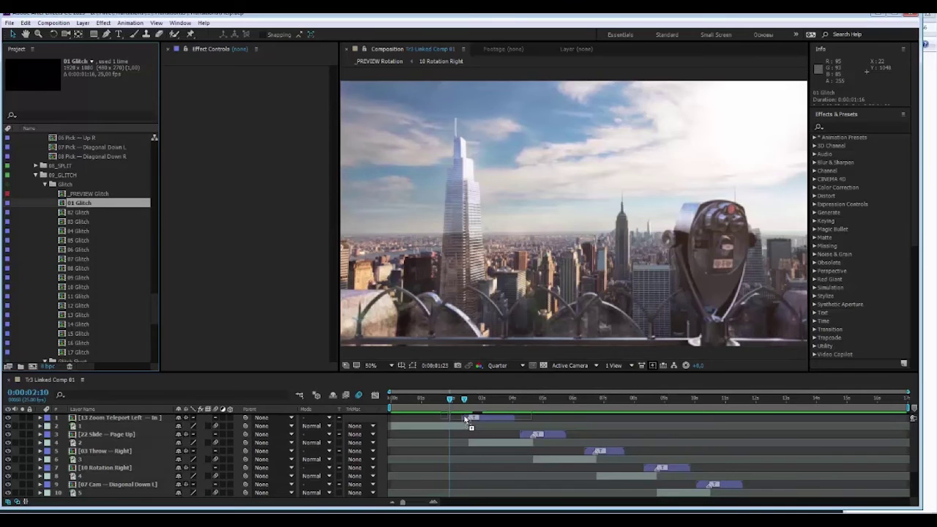
drag(471, 422, 471, 422)
key(space)
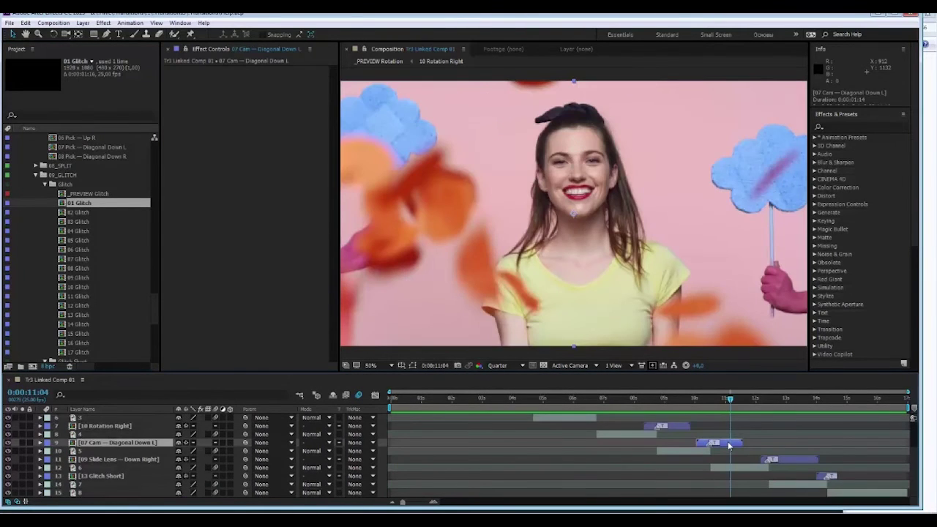
Step: Enable Time Remapping on the 07 Cam — Diagonal Down L transition layer
right_click(729, 446)
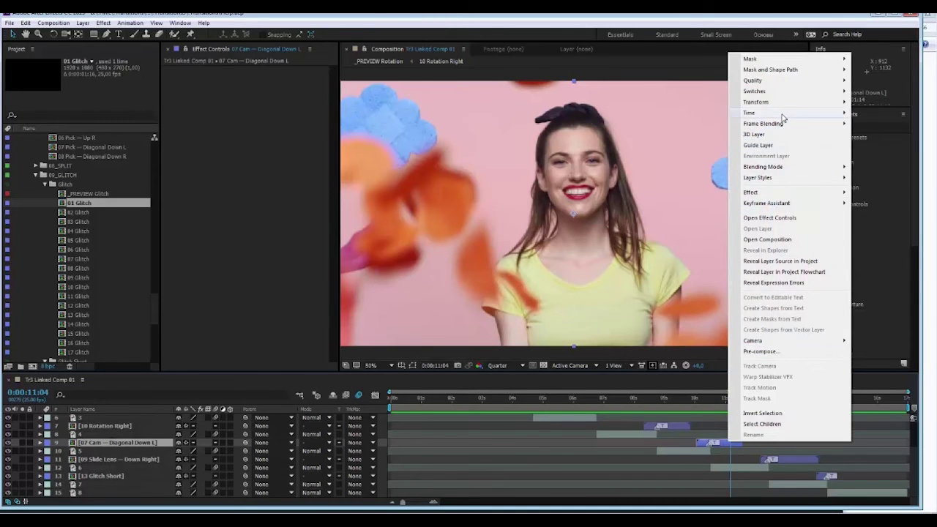
mouse_move(782, 118)
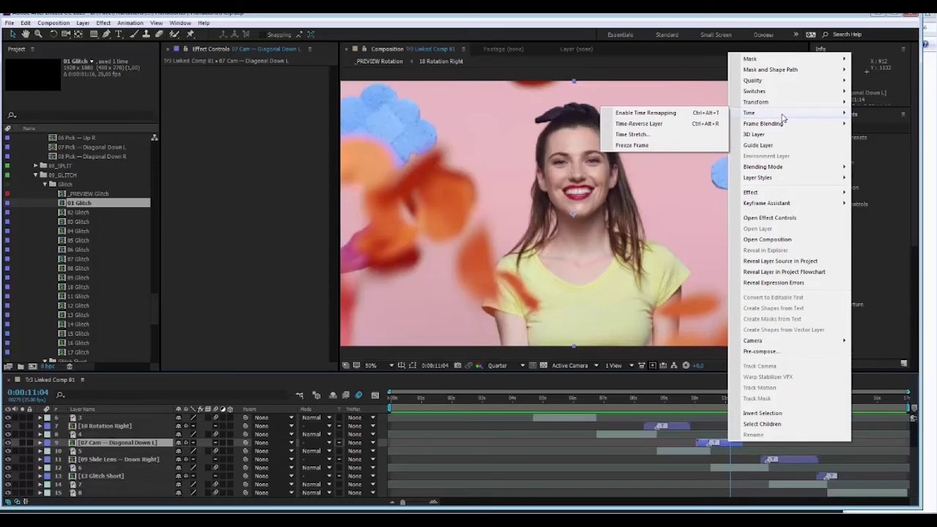
click(663, 116)
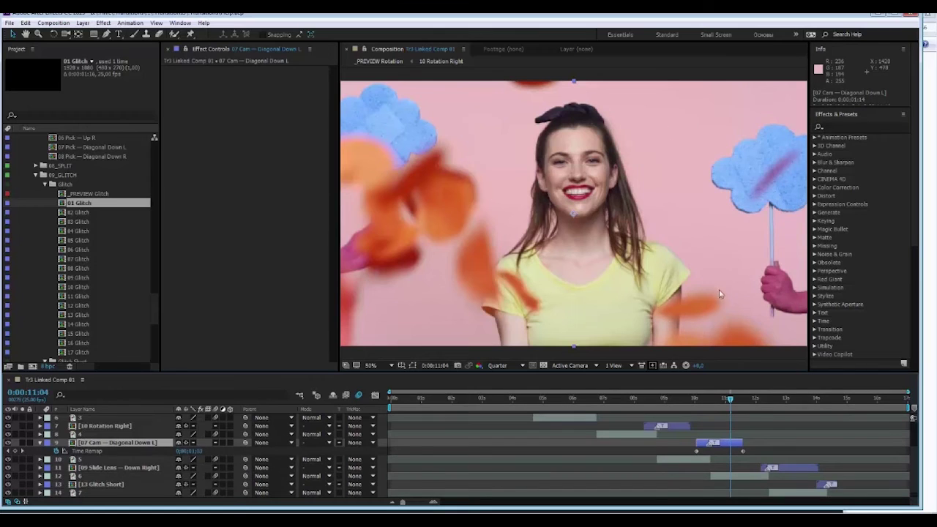
Step: Shift 07 Cam — Diagonal Down L so its marker lines up with the cut between clips 5 and 6 at 0:00:10:13
scroll(725, 411, up, 4)
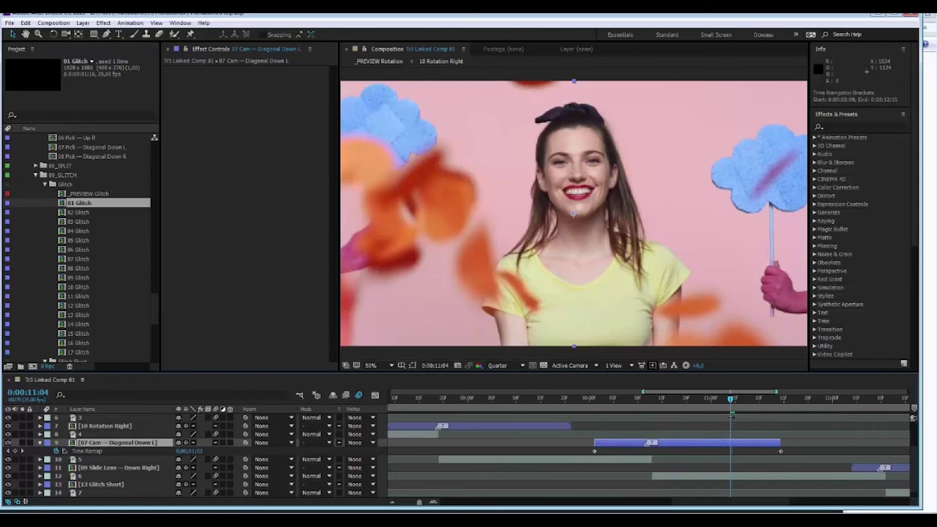
drag(696, 404, 653, 405)
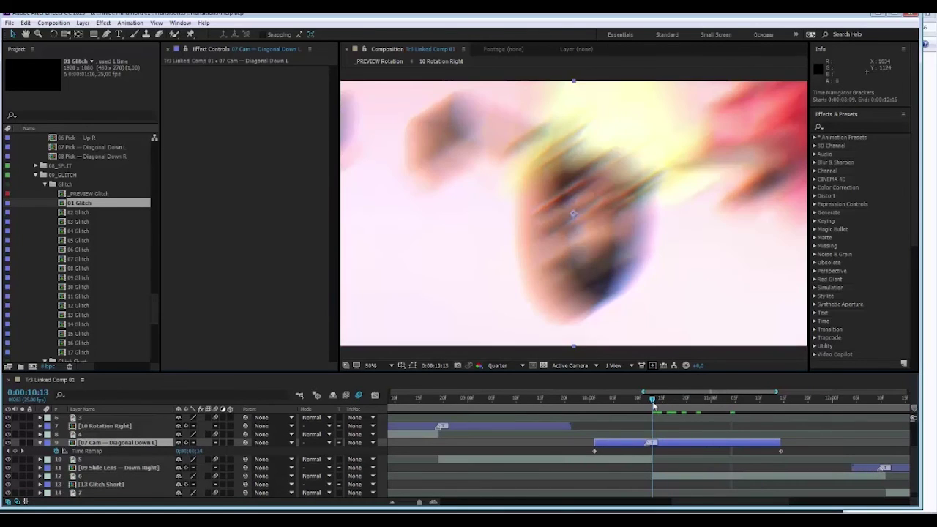
drag(667, 443, 668, 443)
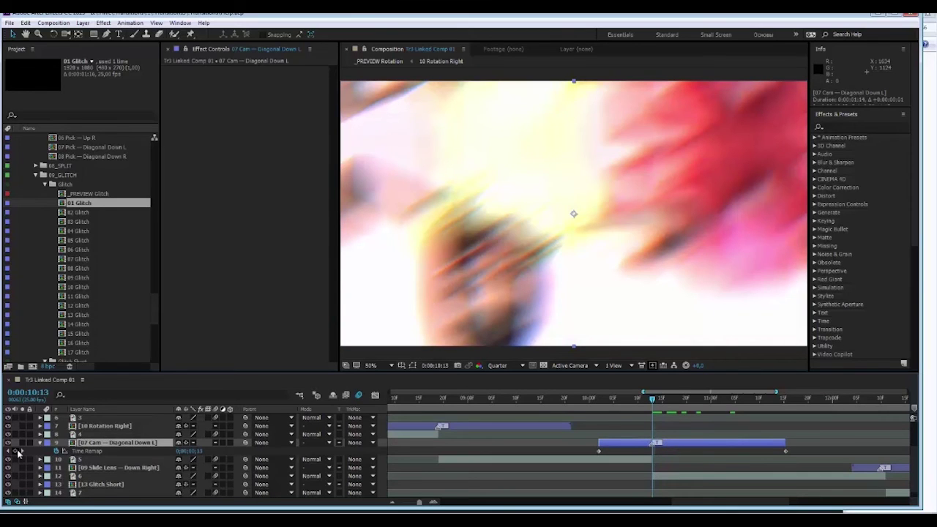
Step: Add a Time Remap keyframe at 0:00:10:13, pull the end keyframe to 0:00:10:21 and the start keyframe closer, and preview the transition
click(17, 452)
drag(652, 451, 690, 451)
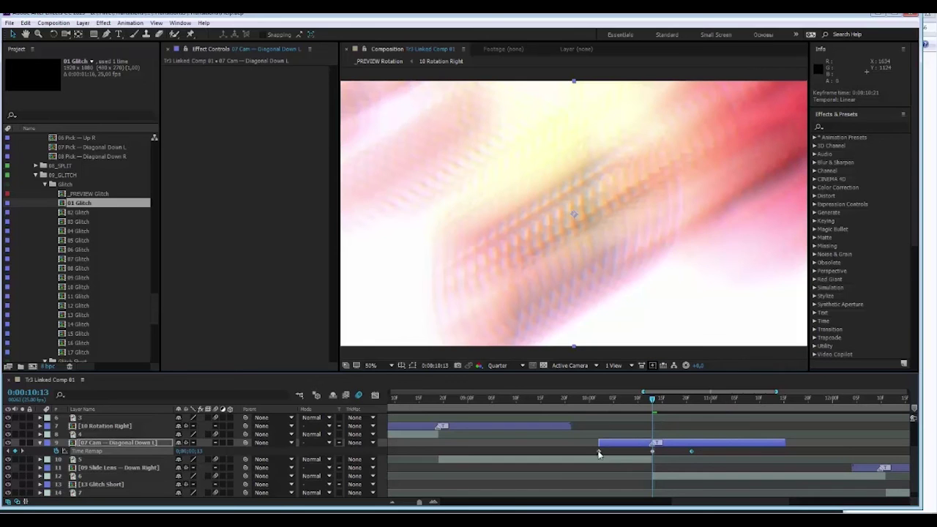
click(575, 402)
key(space)
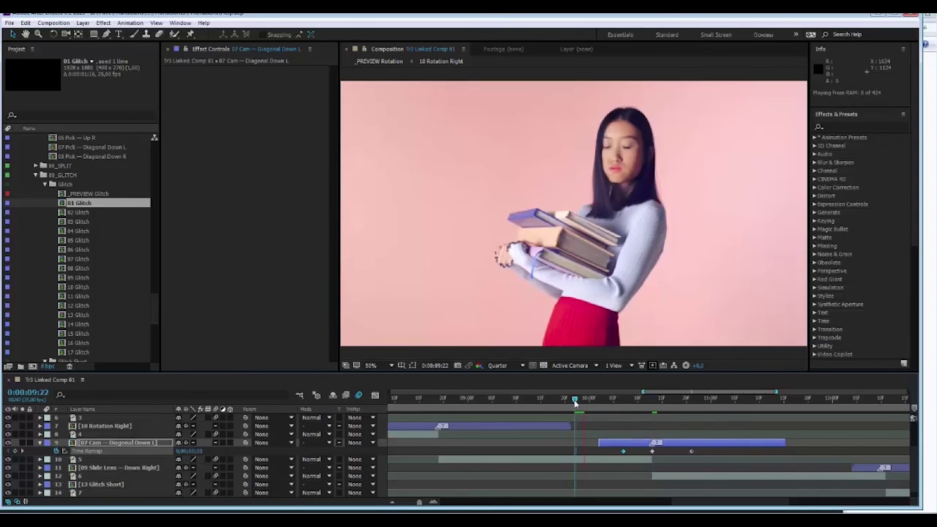